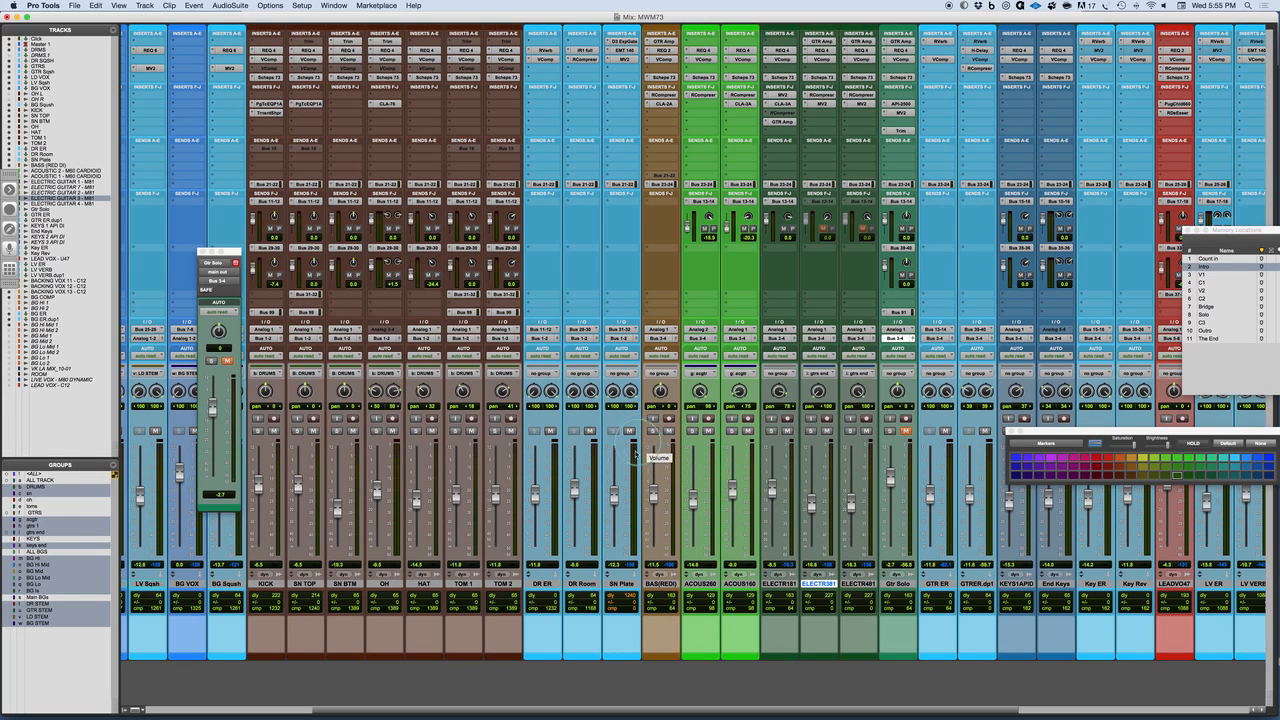
Step: Raise the SN Plate return's fader and open its EMT 140 reverb plug-in, placing the window clear of the SN Plate strip
mouse_move(615, 497)
left_mouse_down()
mouse_move(615, 458)
mouse_move(615, 475)
left_mouse_up()
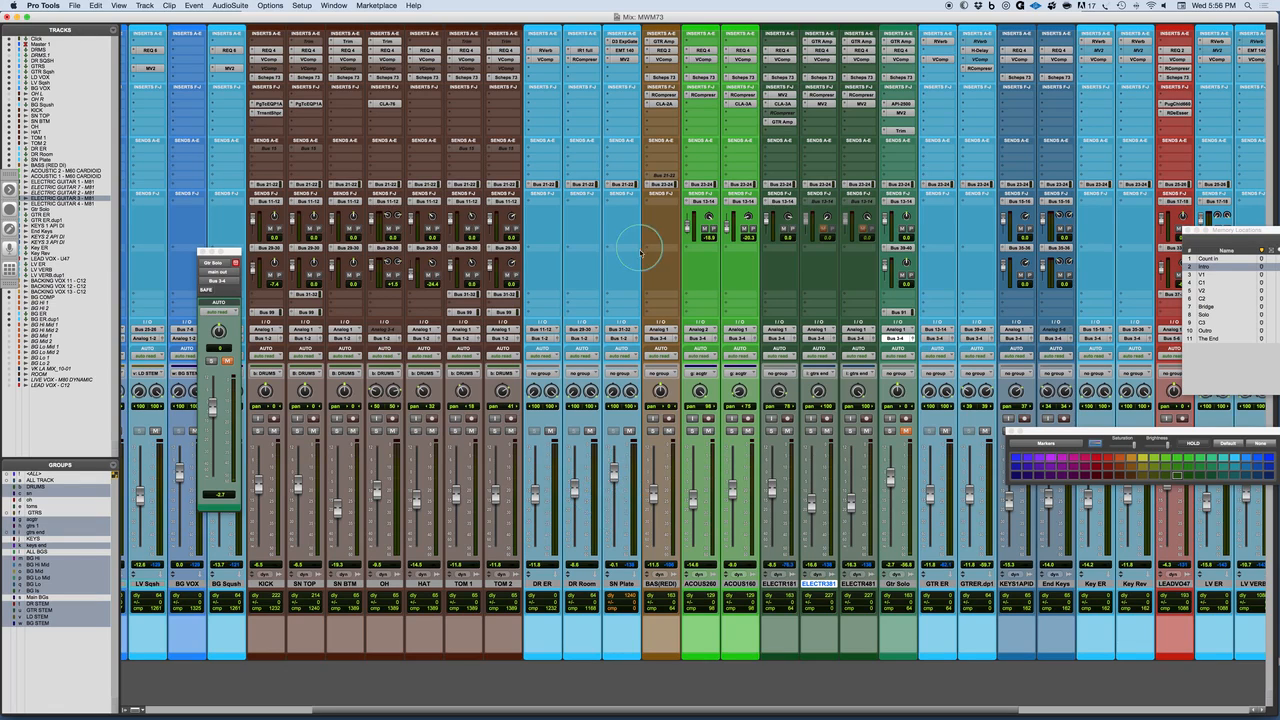
left_click(625, 50)
left_click_drag(581, 20, 995, 106)
left_click(210, 264)
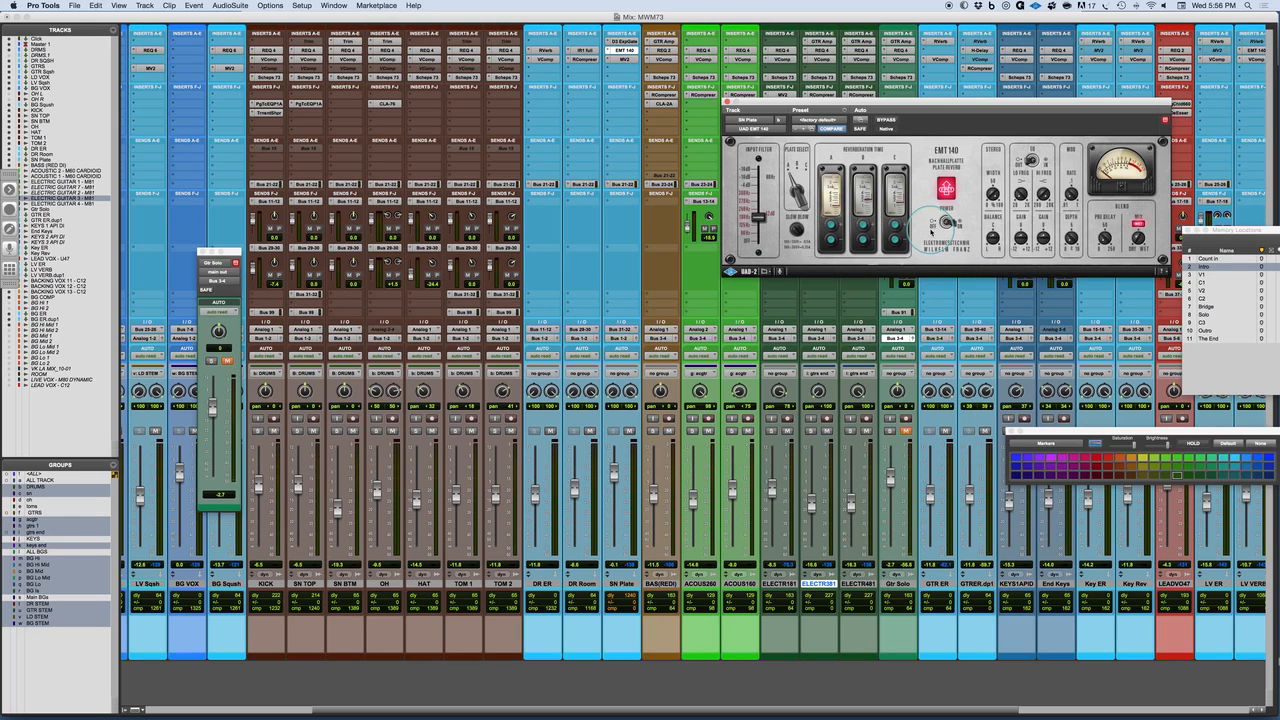
Step: Lower the SN Plate fader slightly and raise it back up to compare the reverb level
left_click(615, 486)
left_click_drag(615, 486, 615, 492)
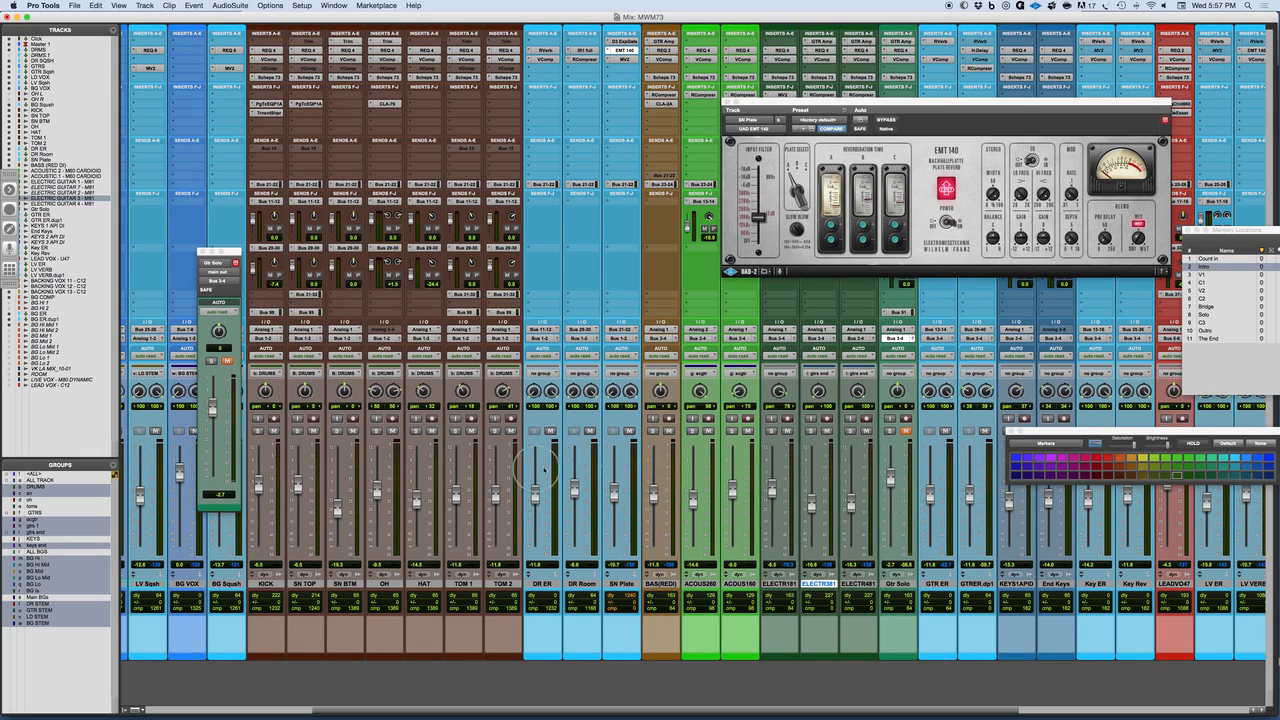
left_click_drag(615, 495, 615, 476)
Step: Mute the guitar and vocal stem returns, including GTRS and BG VOX, to leave the drums audible
scroll(450, 470, "left", 7)
left_click(449, 470)
left_click(306, 430)
left_click(466, 430)
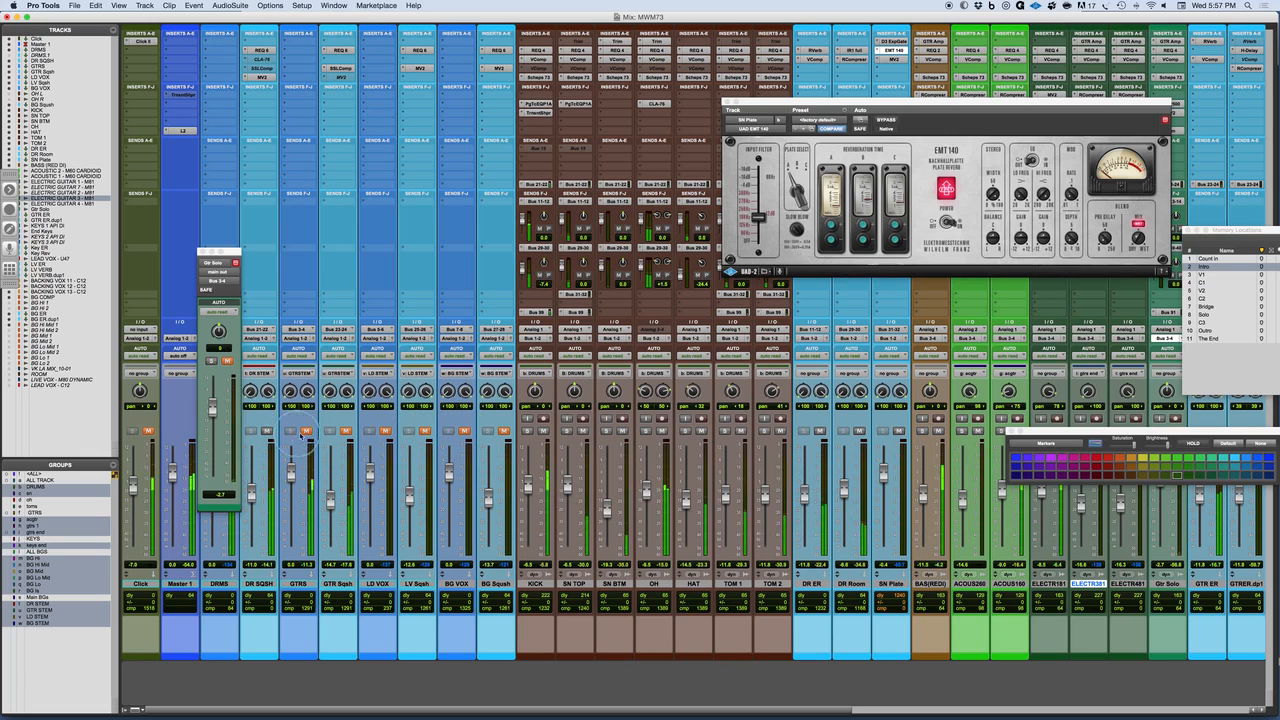
Step: Move the EMT 140 window away from the drum returns and raise the SN Plate fader to +3.1 dB
left_click(829, 128)
left_click_drag(829, 104, 1019, 94)
left_click_drag(884, 472, 884, 465)
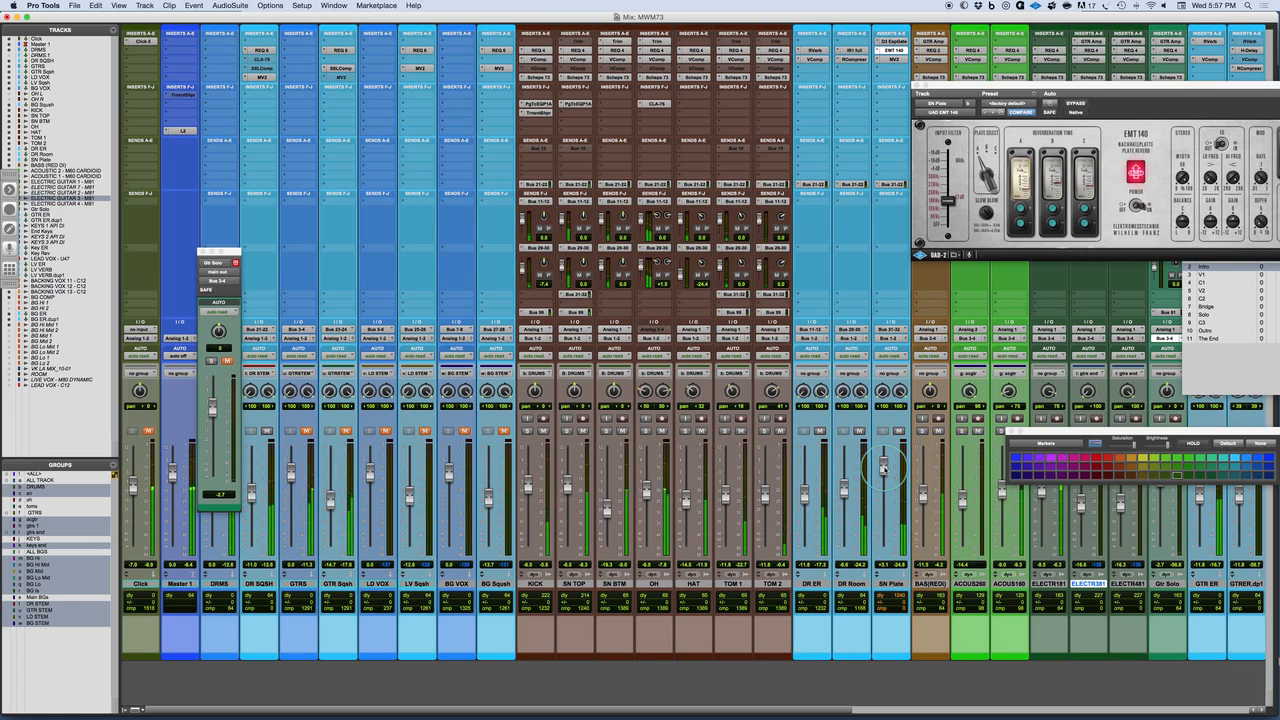
Step: Pull the SN Plate fader down to its minimum and bring it back up to about -8.1 dB
scroll(884, 466, "right", 3)
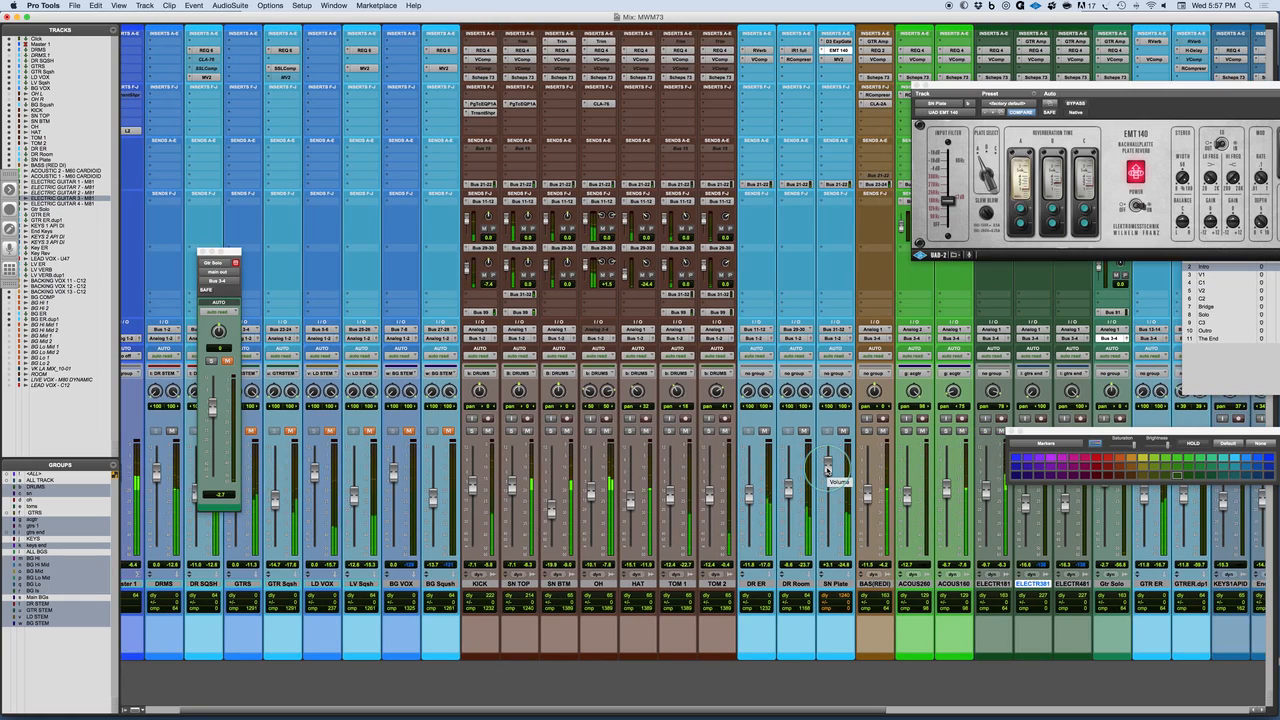
left_click_drag(827, 467, 828, 545)
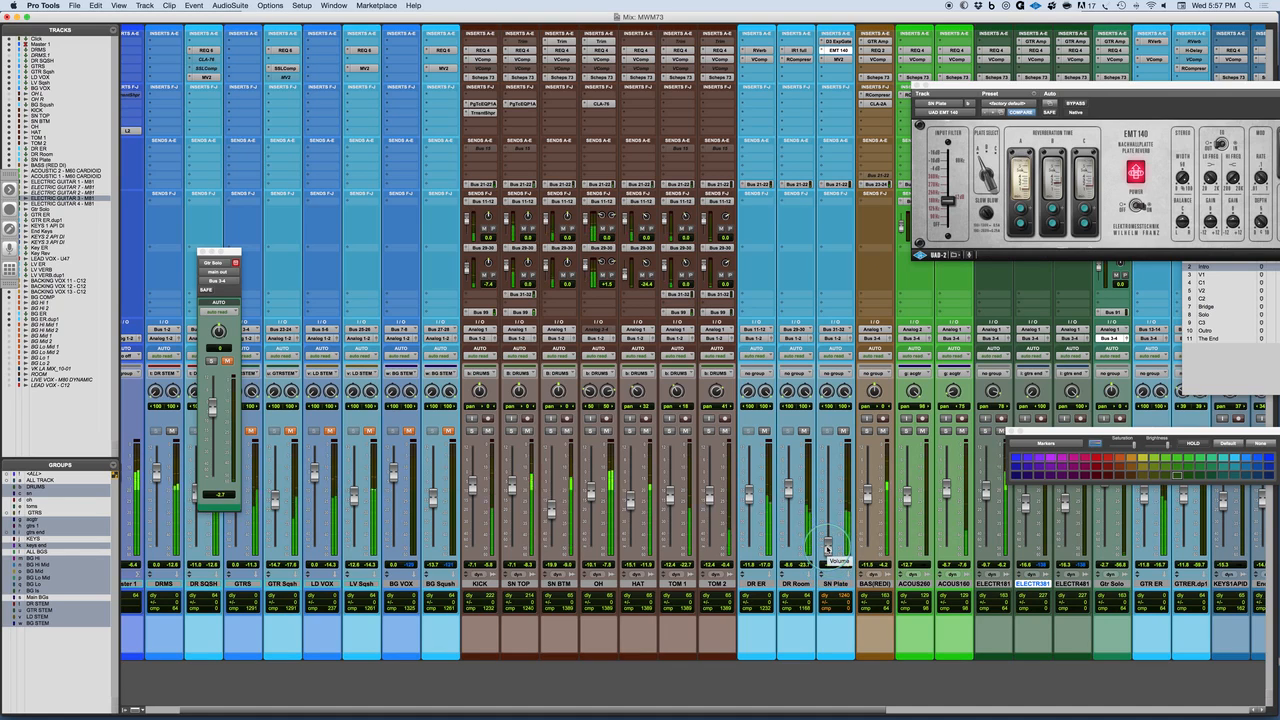
left_click_drag(827, 548, 827, 492)
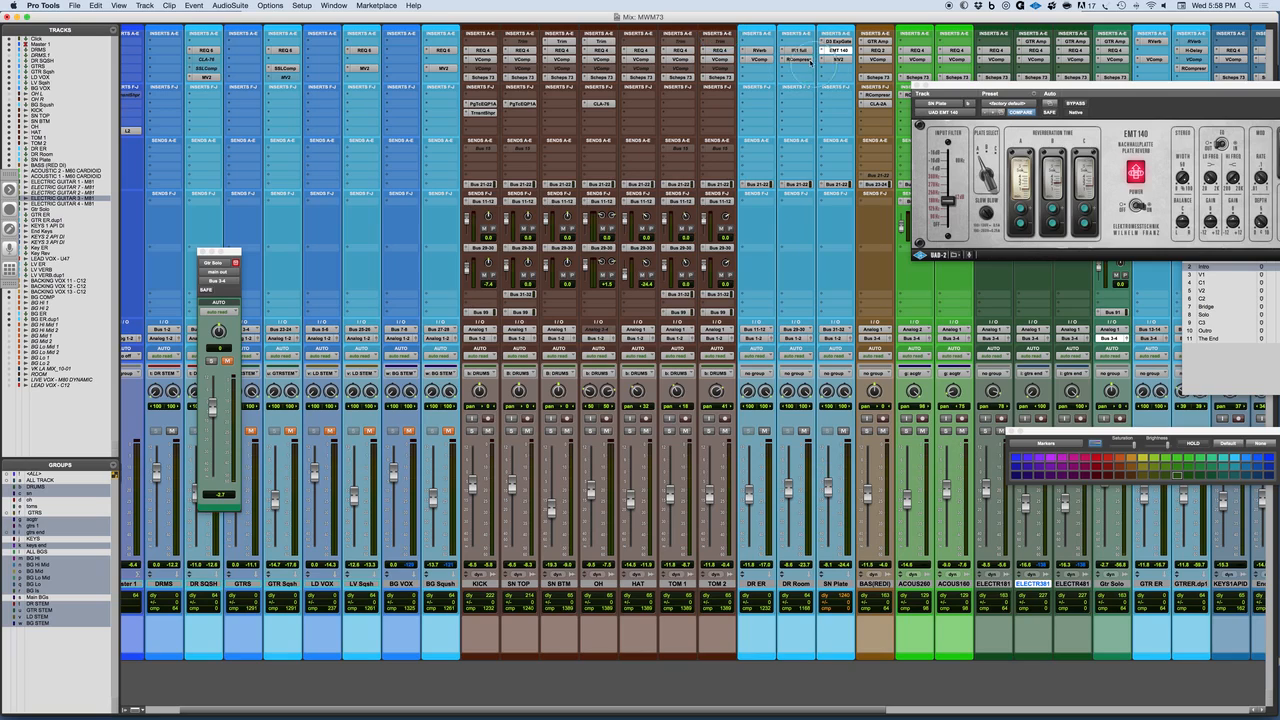
Step: Inspect the compressors on the DR Room and DR ER returns and the MV2 plug-in on SN Plate
left_click(798, 59)
left_click(759, 60)
left_click(838, 59)
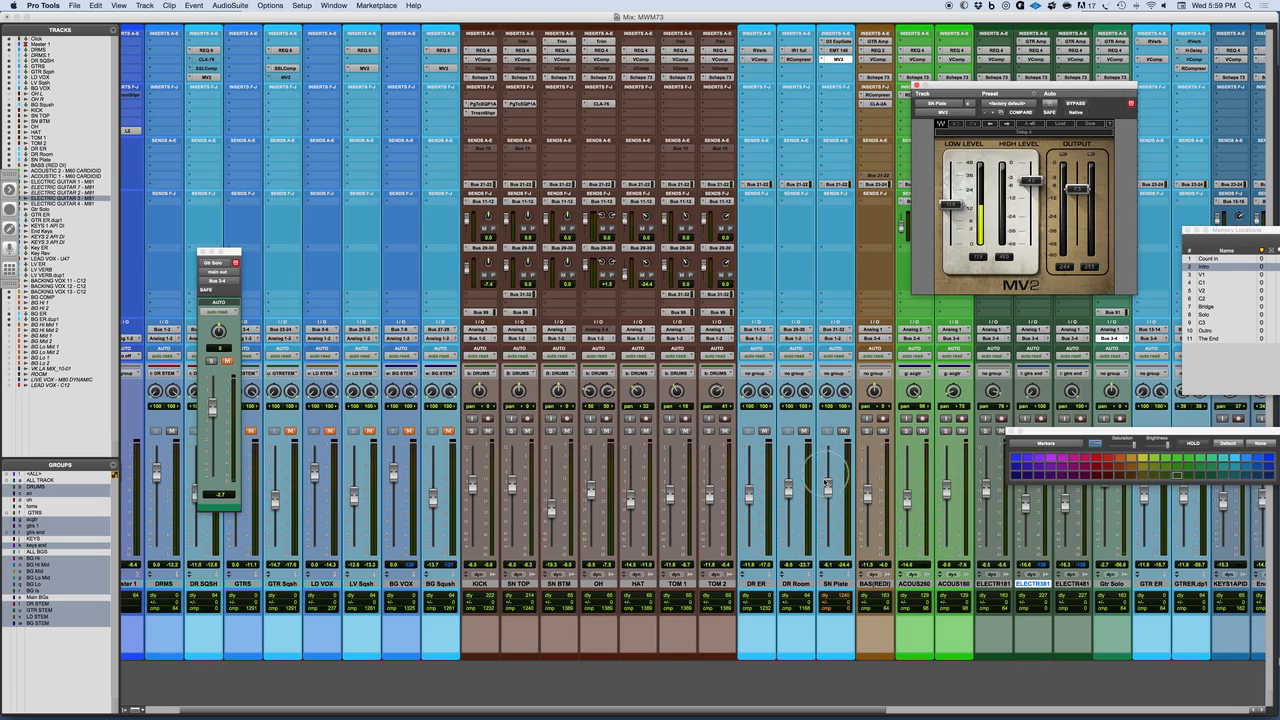
Step: Pull the SN Plate fader down almost to the bottom and restore it to about -8.1 dB to compare the snare reverb
left_click(828, 490)
left_click_drag(828, 490, 829, 495)
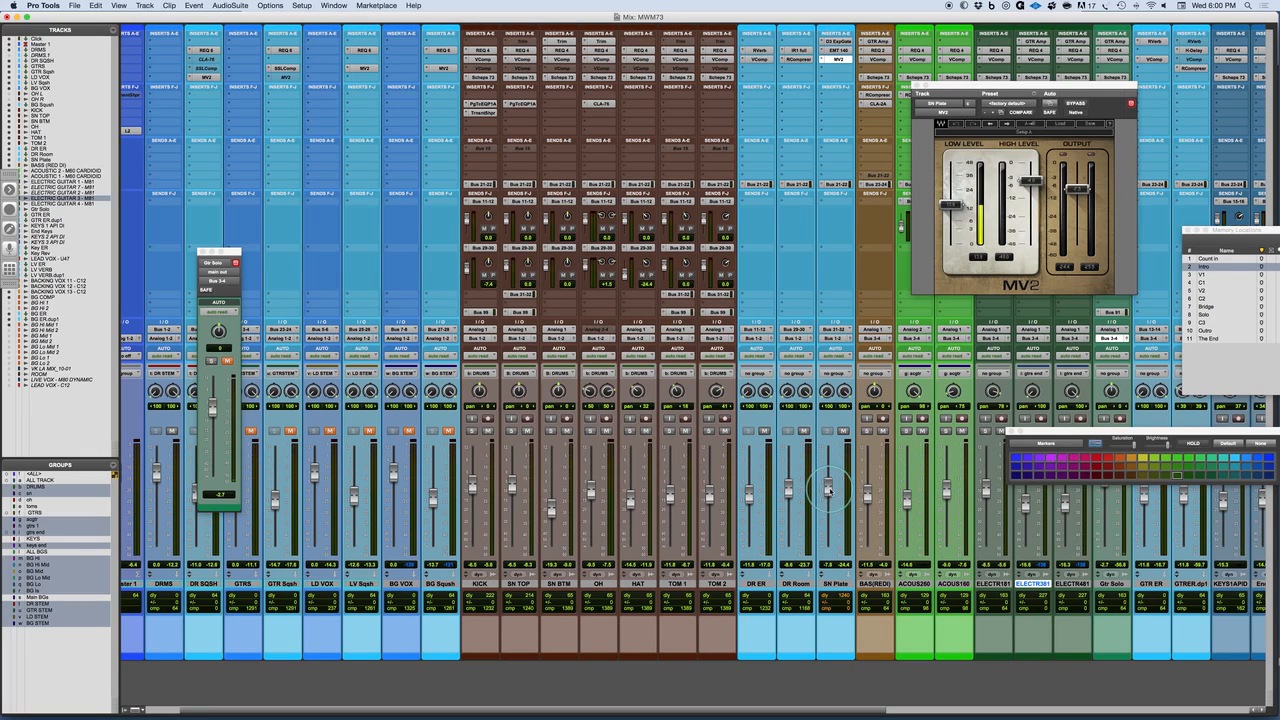
left_click_drag(828, 496, 828, 543)
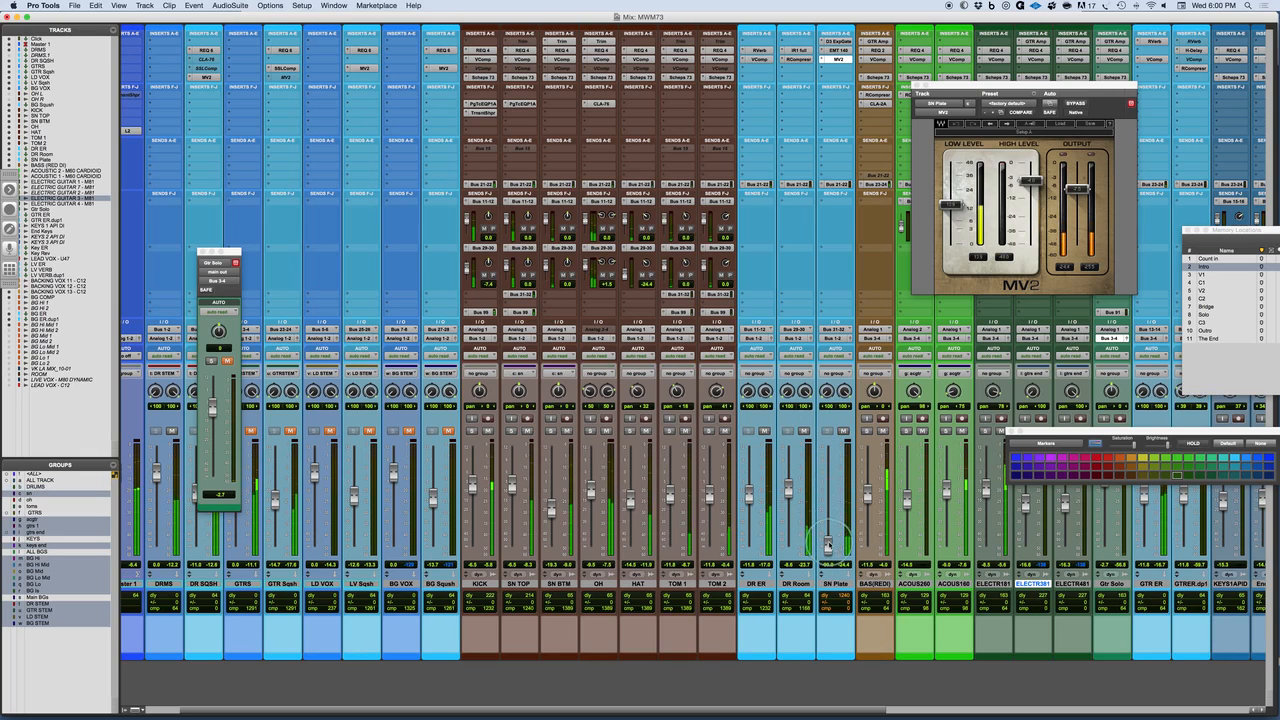
left_click_drag(828, 546, 827, 491)
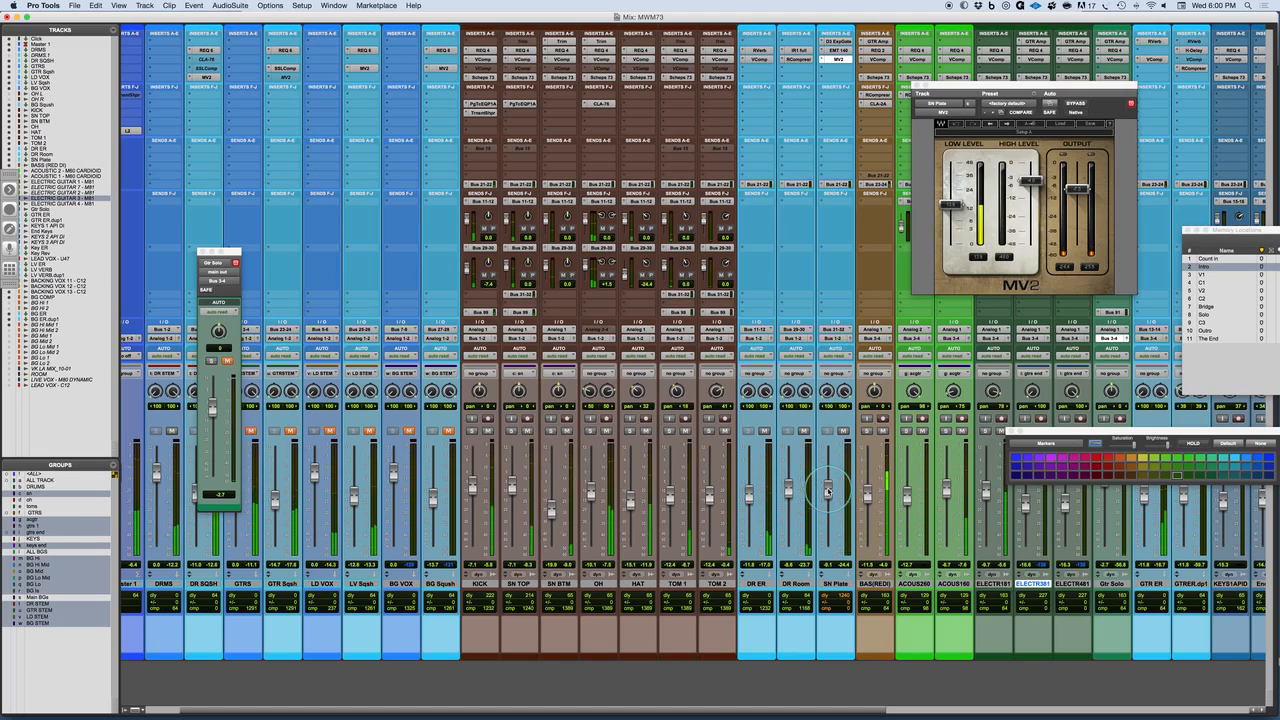
left_click(828, 490)
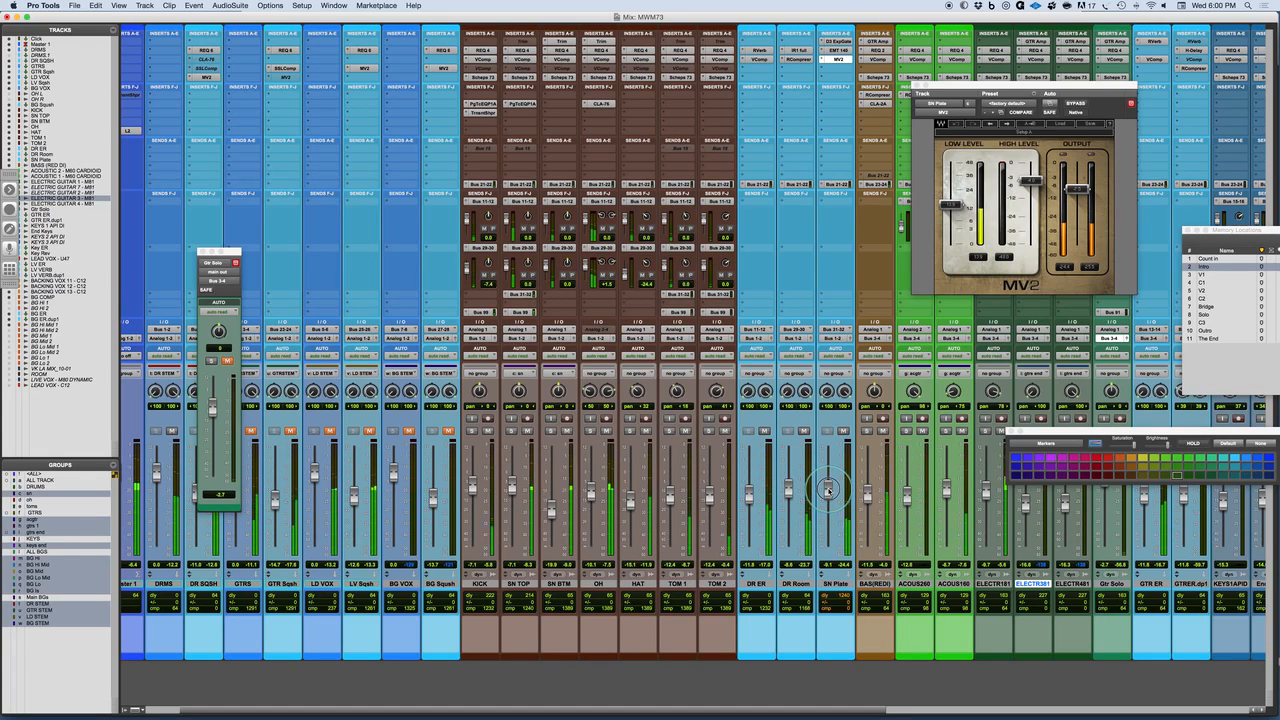
Step: Bring the guitar stems back into the mix and raise the SN Plate fader to about -4.8 dB
left_click(251, 431)
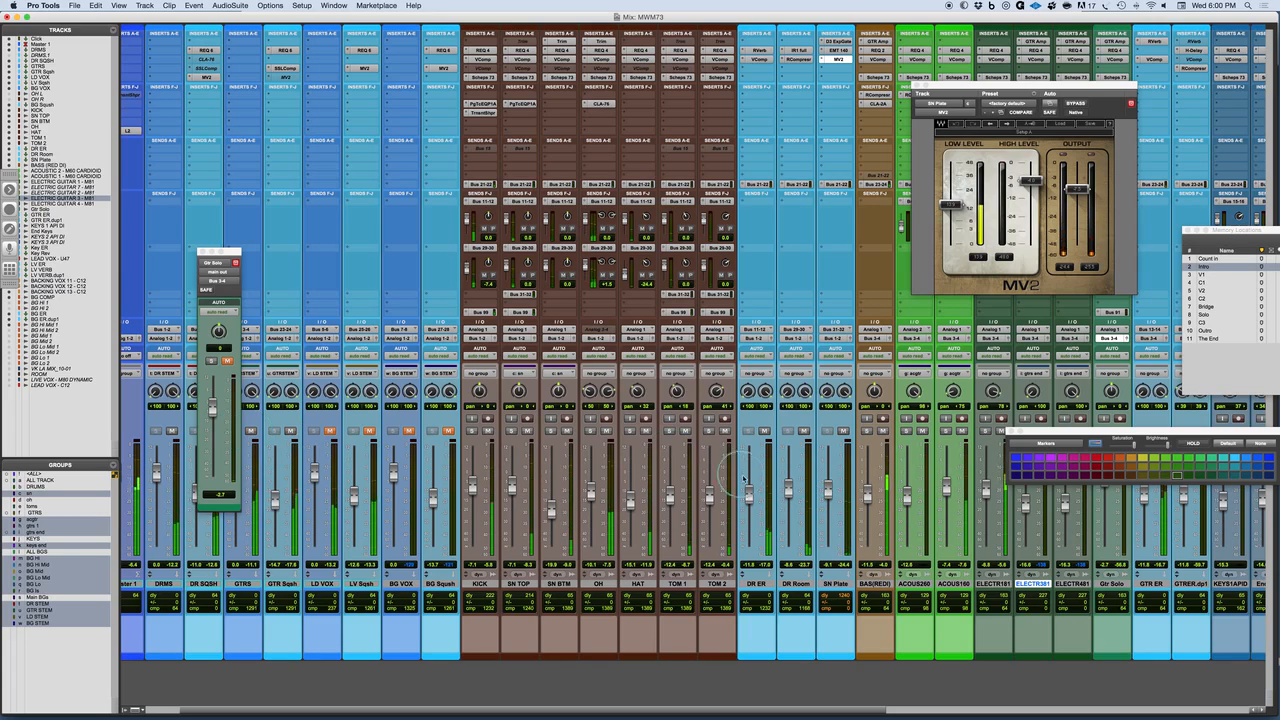
left_click(864, 490)
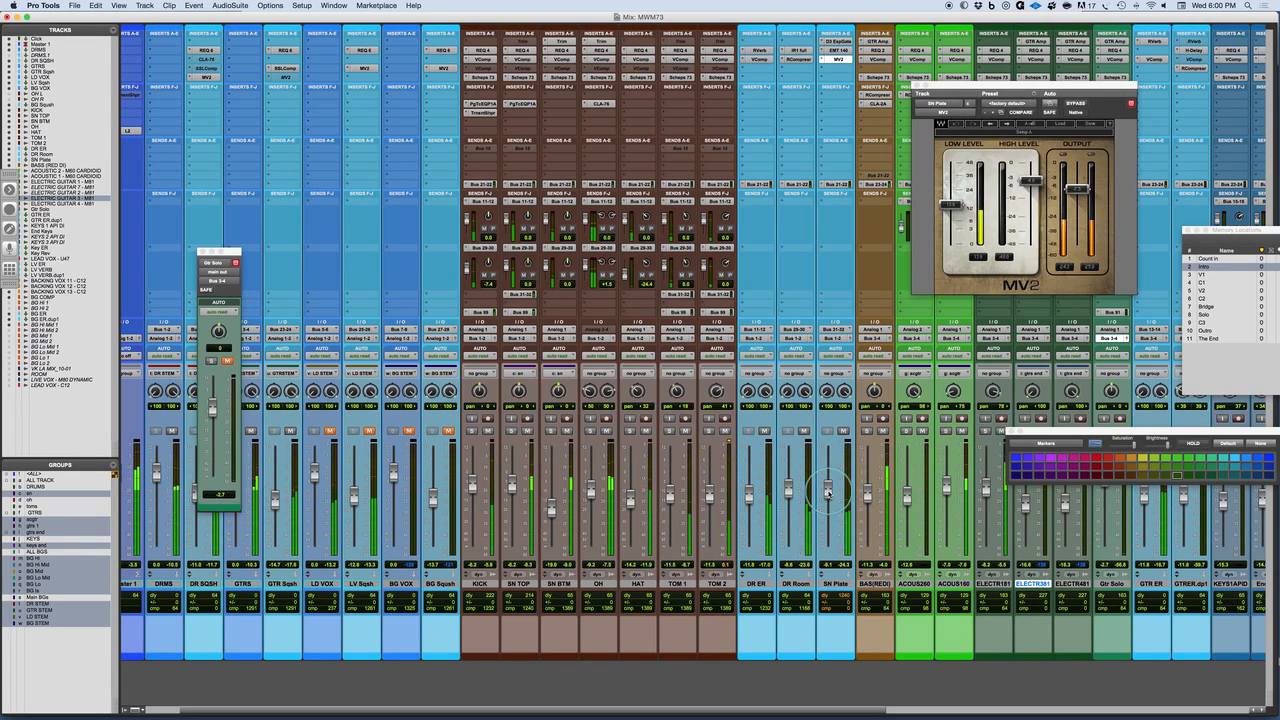
left_click_drag(827, 491, 827, 488)
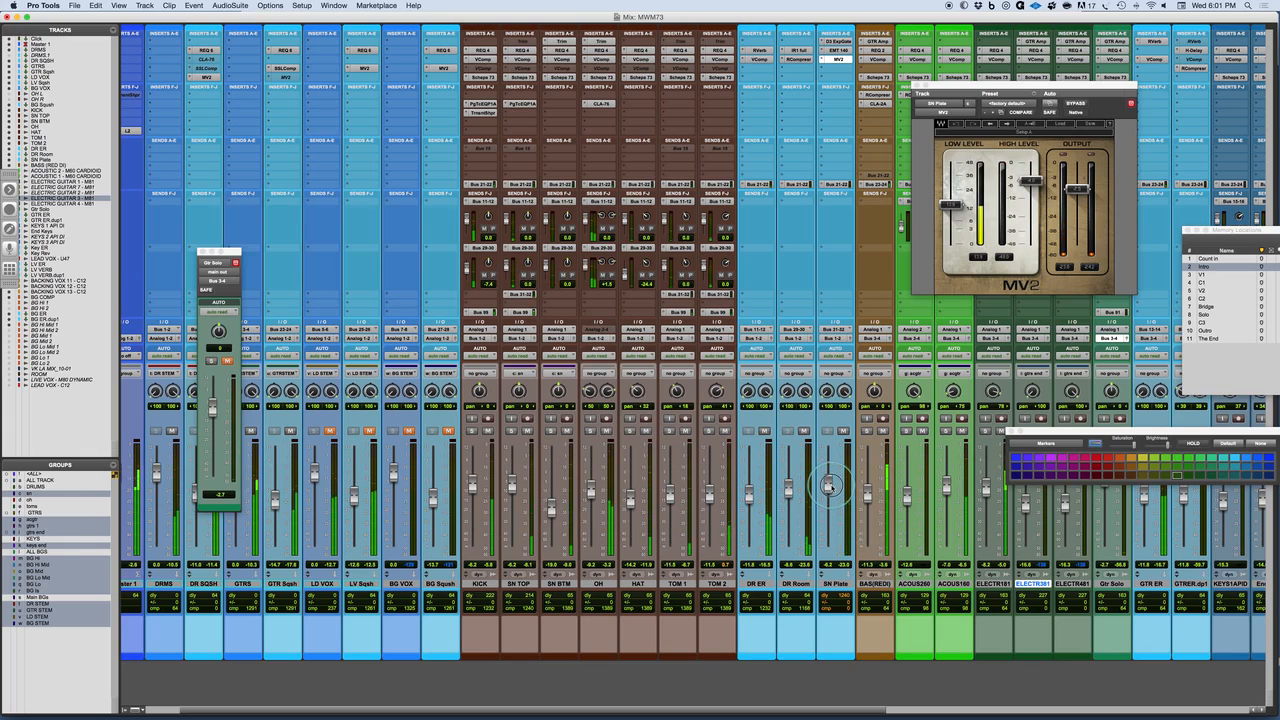
left_click(291, 431)
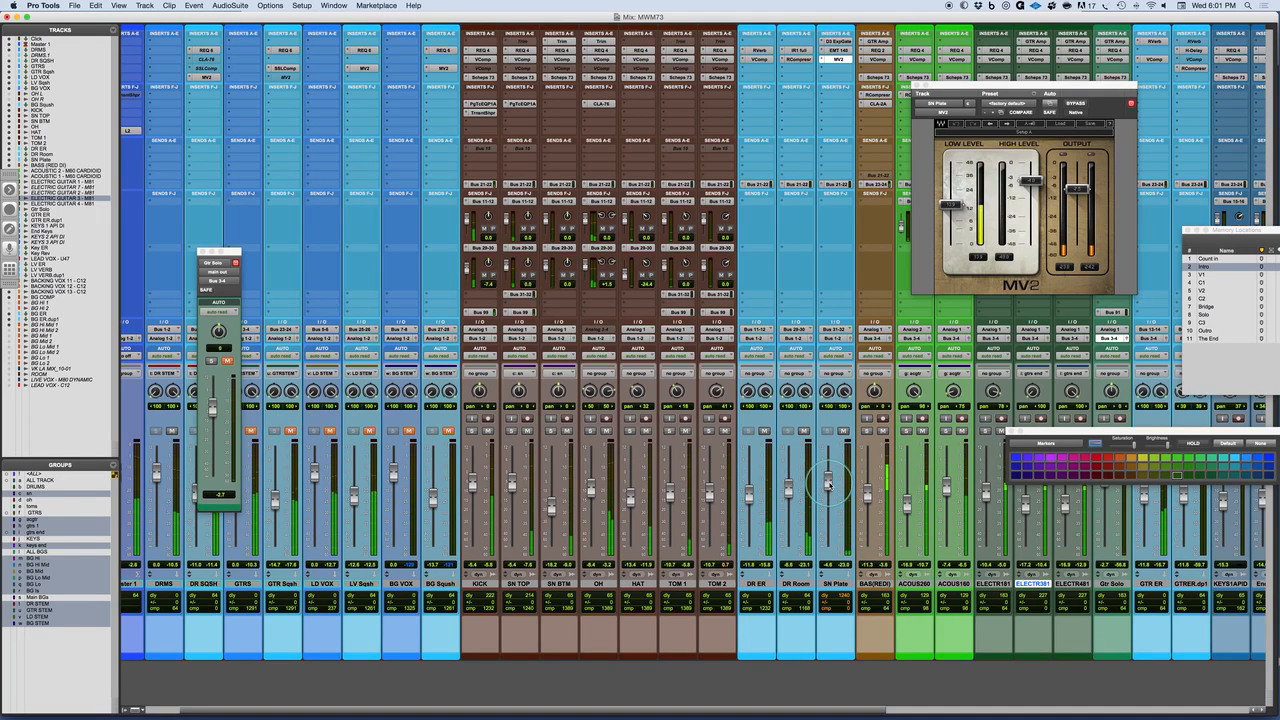
Step: Unmute the remaining guitar and lead vocal stems and toggle the SN Plate mute to compare the mix
left_click(252, 433)
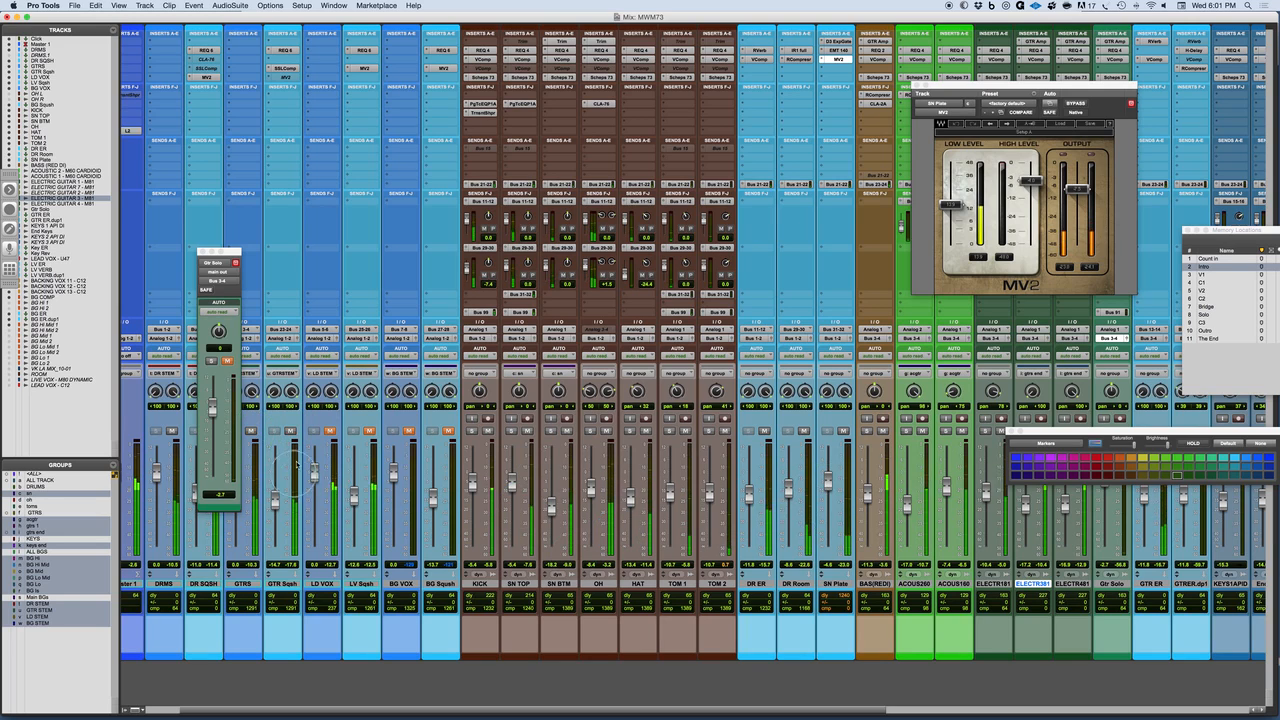
left_click(369, 431)
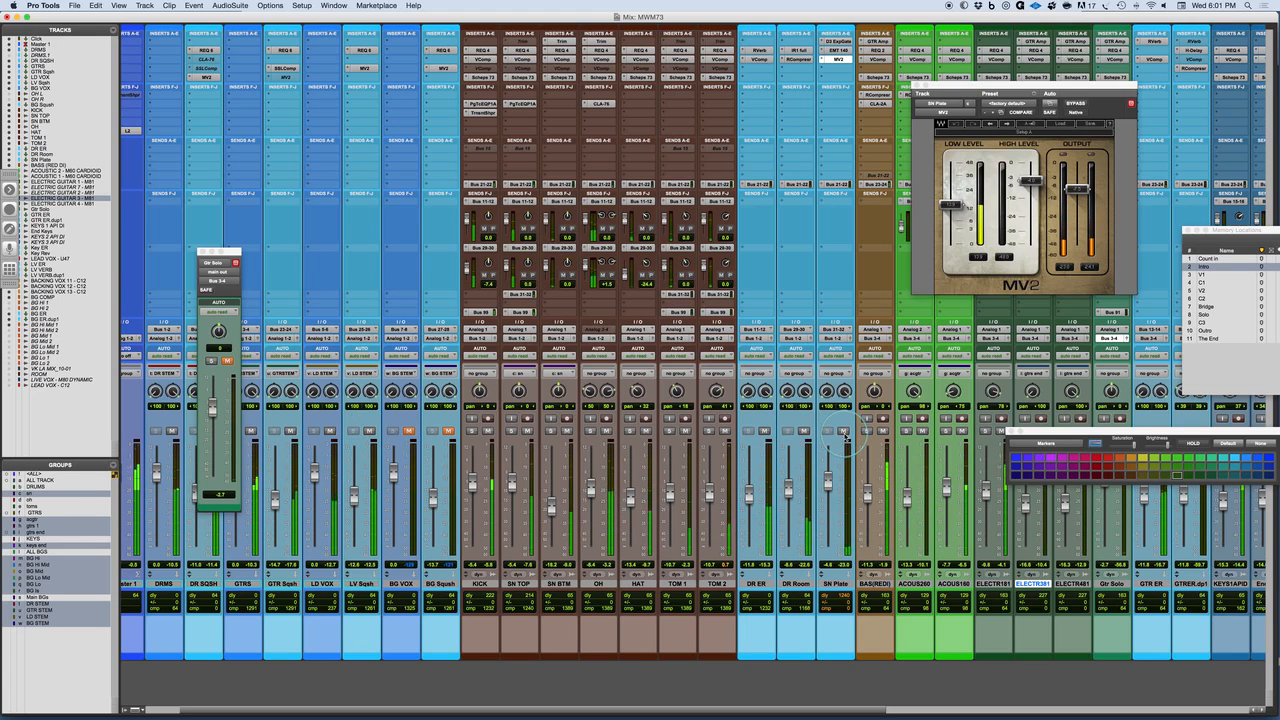
left_click(843, 431)
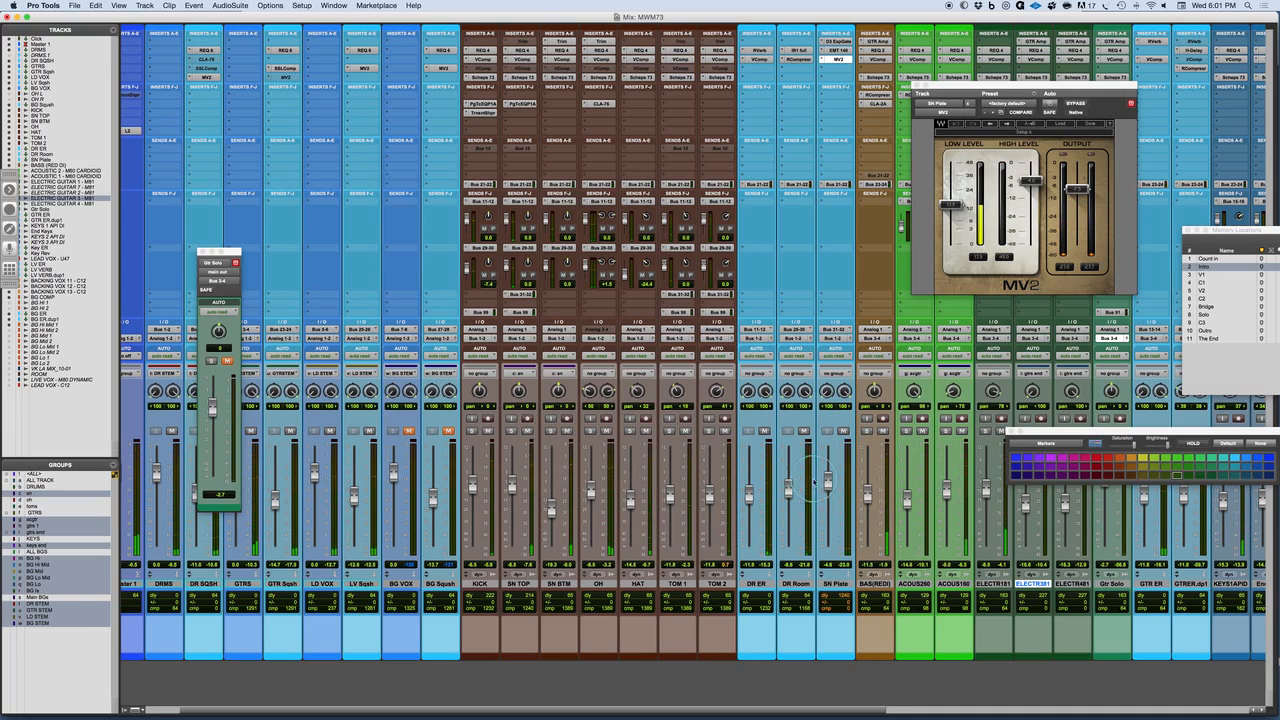
Step: Solo the LEADVO47 track and jump playback to the V1 memory location
scroll(814, 482, "right", 10)
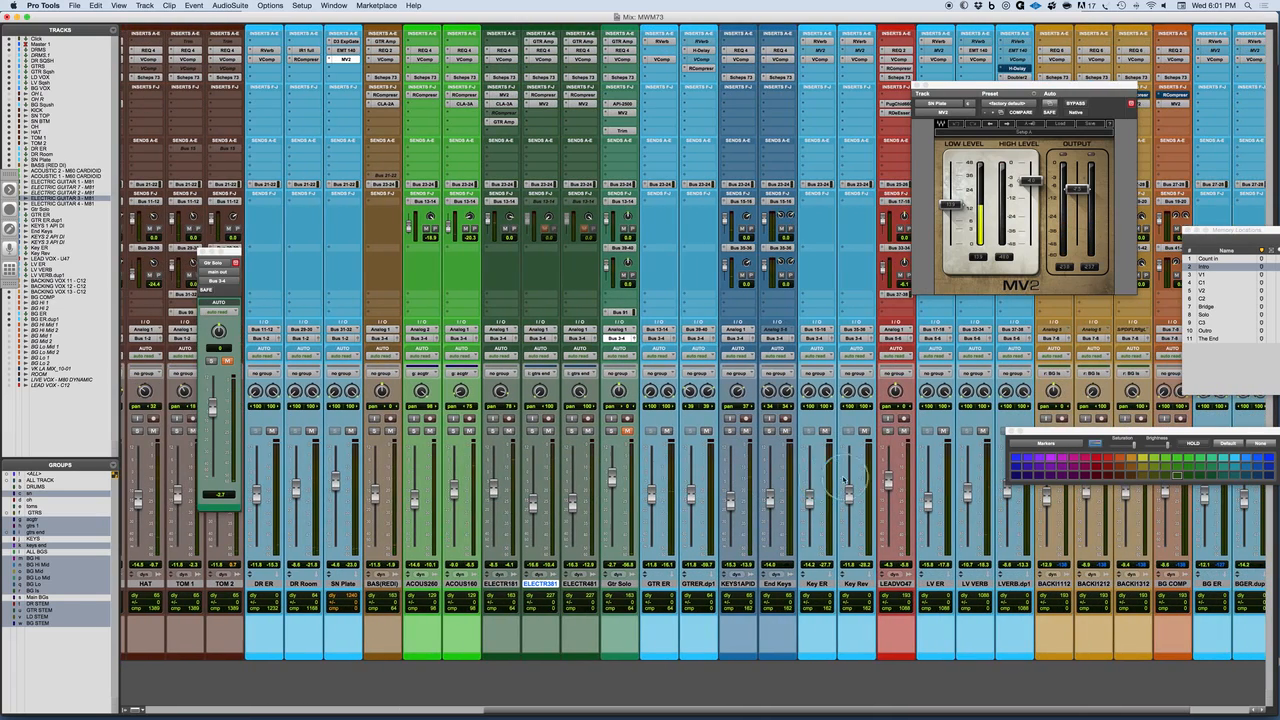
left_click(888, 432)
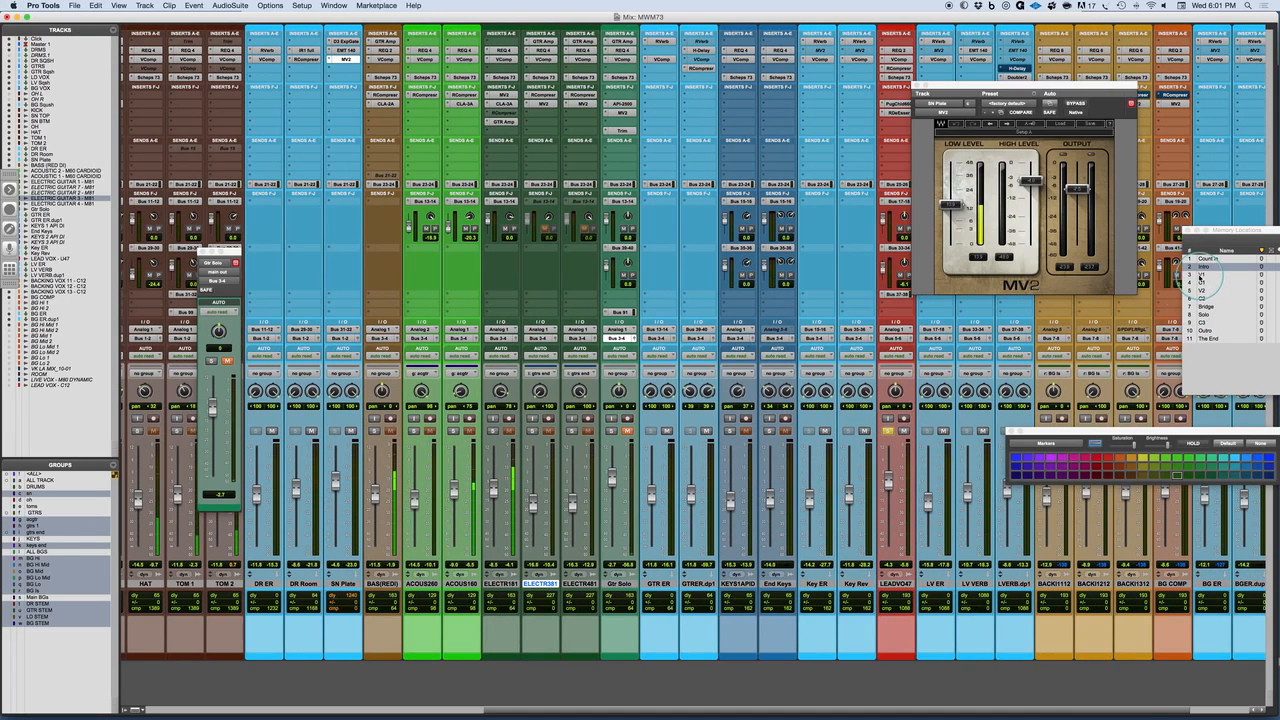
left_click(1200, 275)
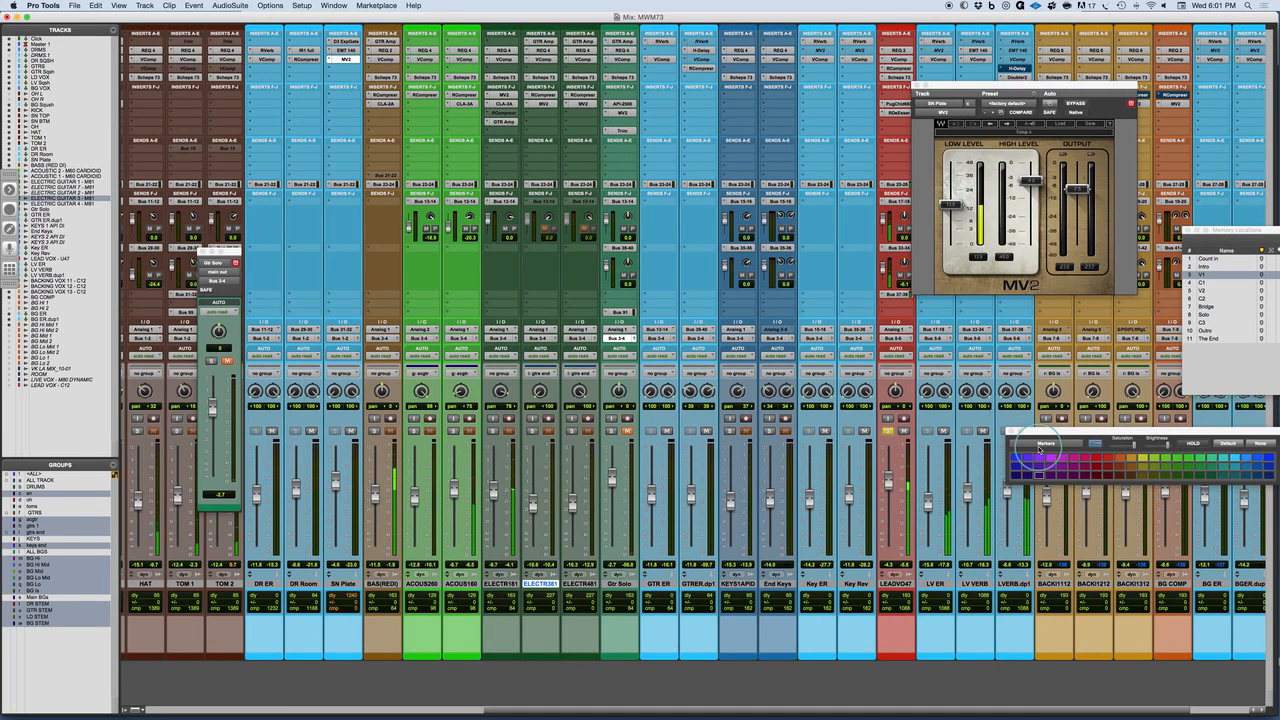
Step: Move the MV2 window away from the vocal reverb returns and mute the LV VERB and LV ER channels
scroll(880, 482, "right", 3)
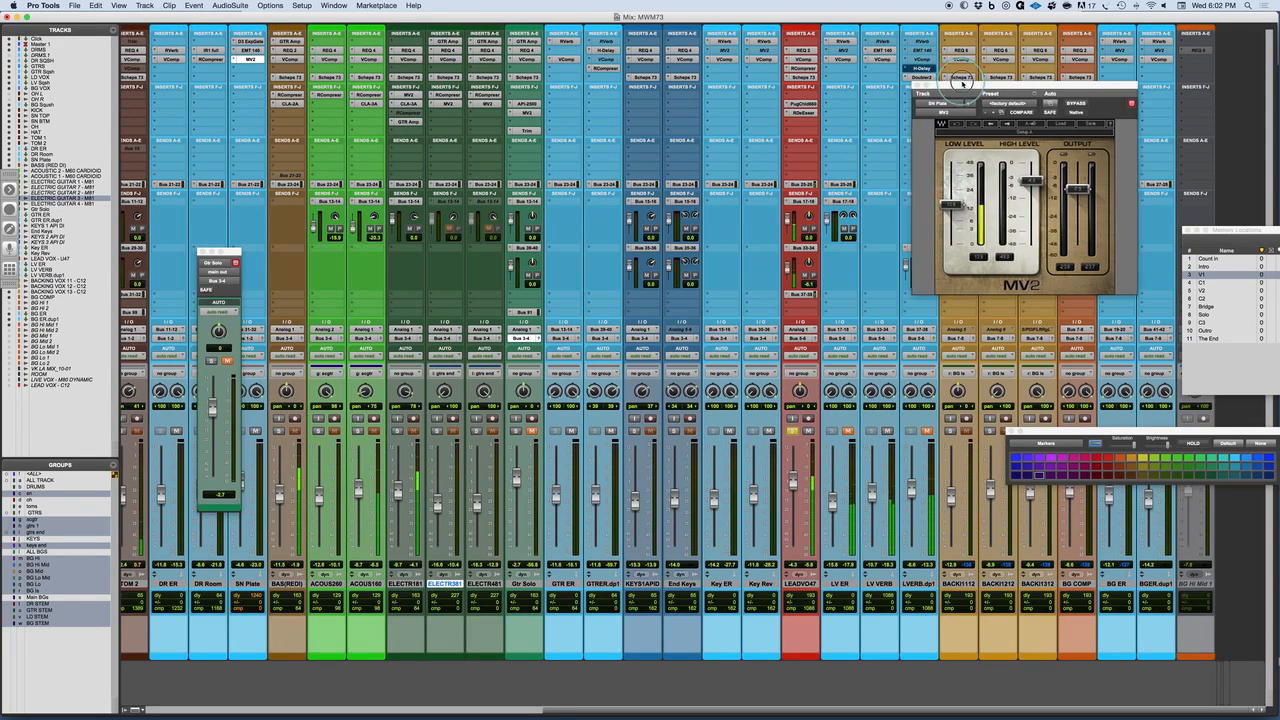
left_click_drag(956, 82, 1053, 81)
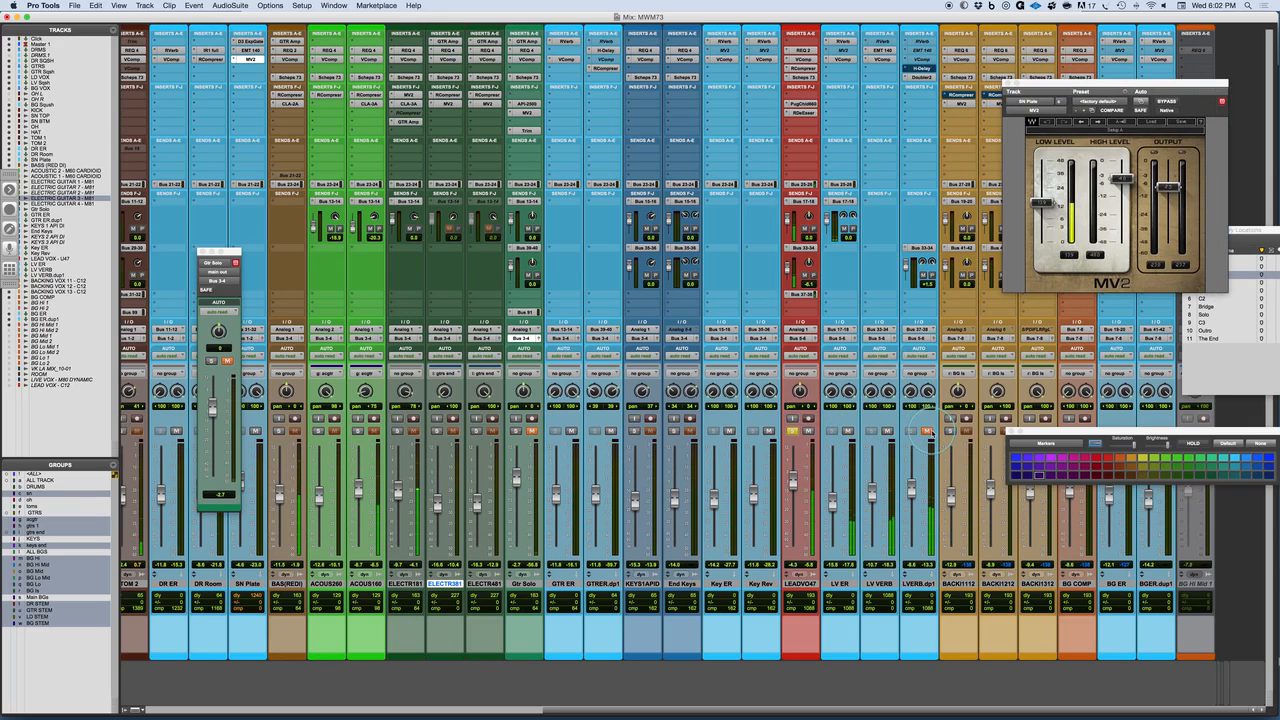
left_click(887, 430)
left_click(848, 430)
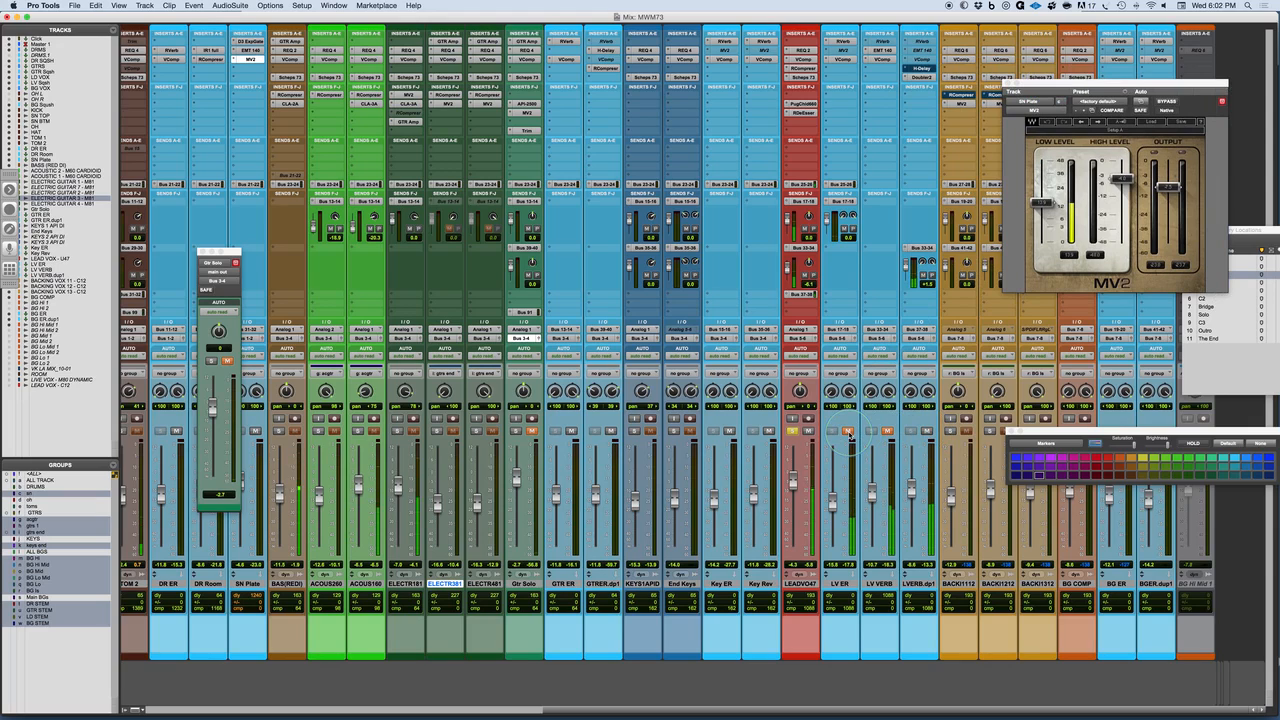
Step: Take LEADVO47 out of solo, toggle the LVERB.dp1 mute and unmute LV ER
left_click(791, 431)
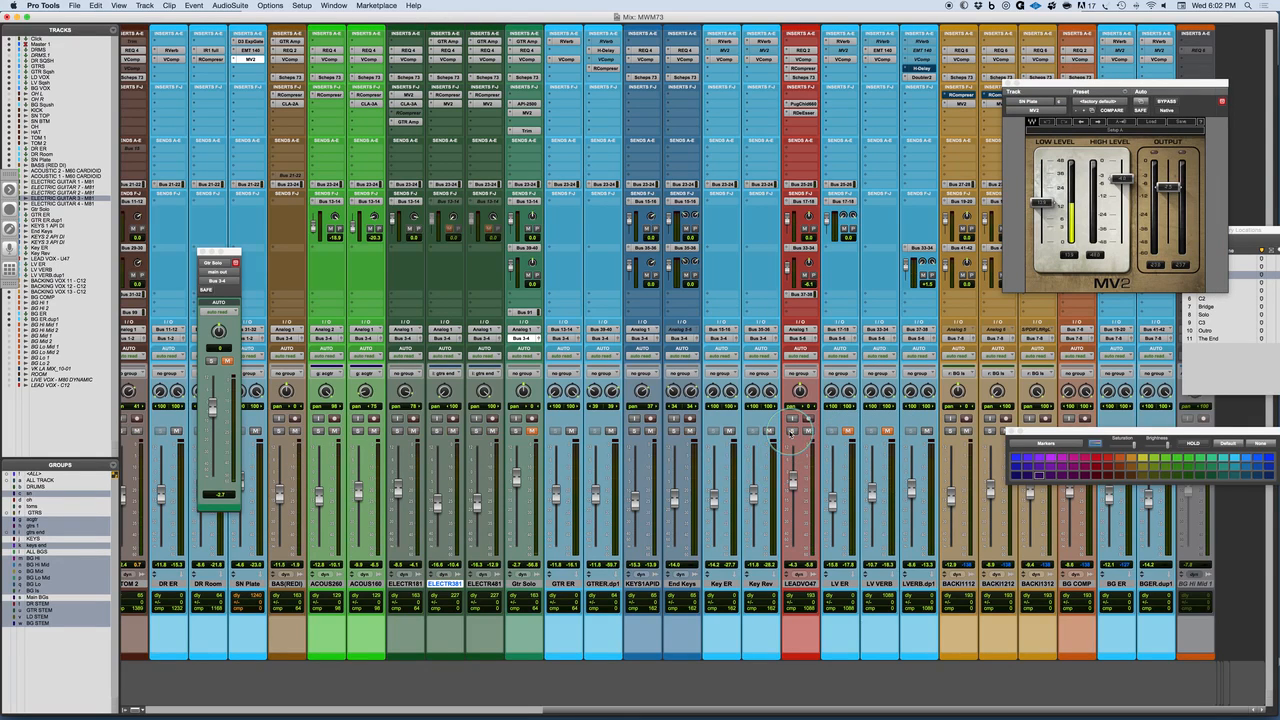
left_click(927, 430)
left_click(848, 430)
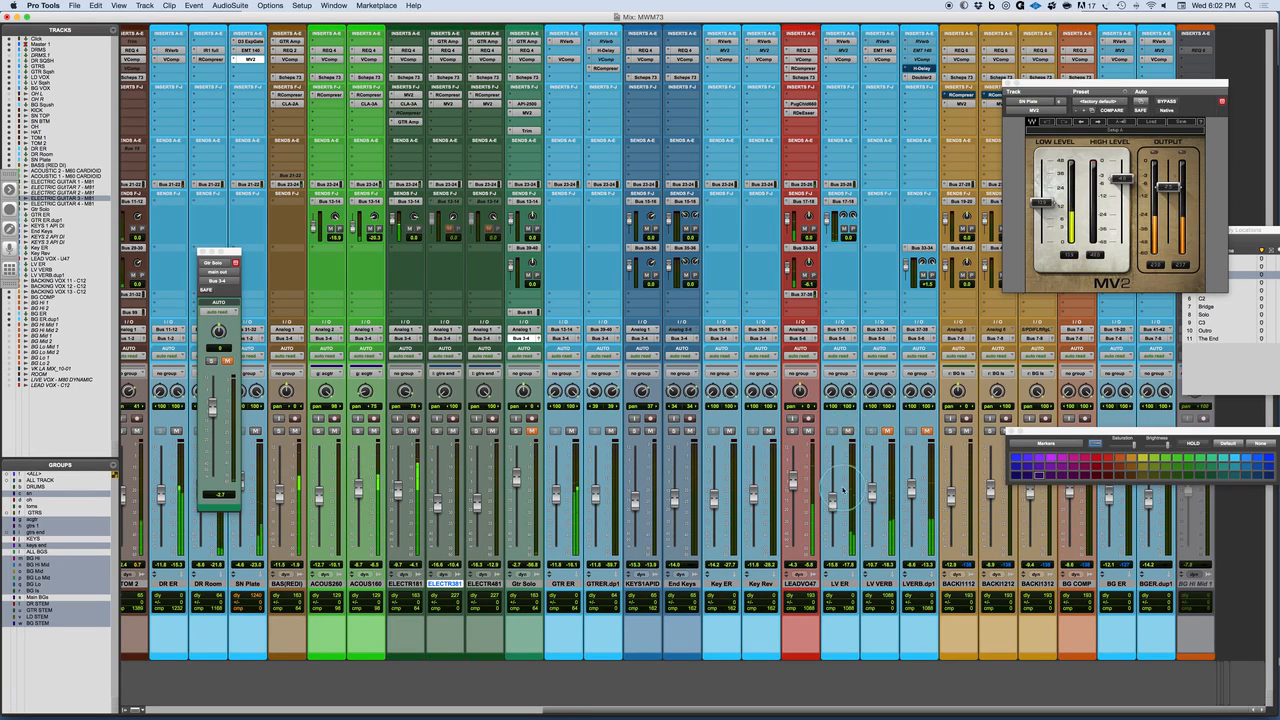
Step: Toggle the LV ER and LVERB.dp1 mutes to compare the lead vocal with and without each reverb
left_click(833, 501)
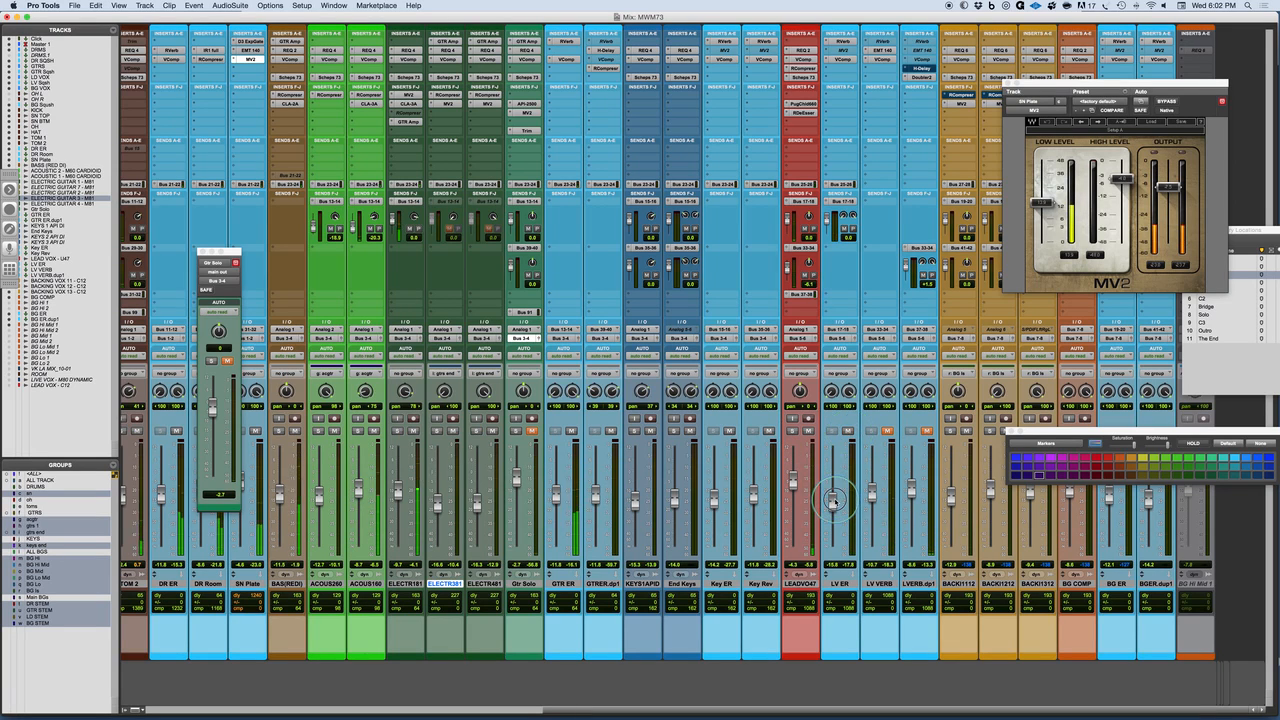
left_click(848, 431)
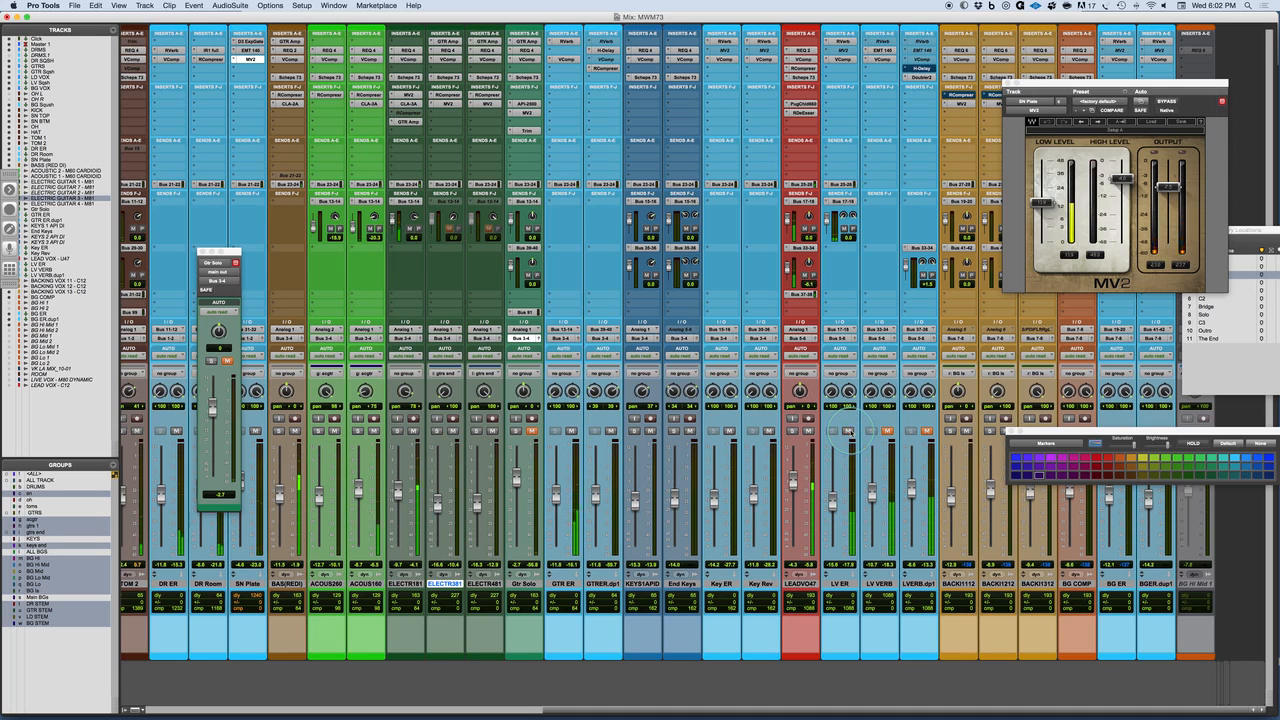
left_click(924, 432)
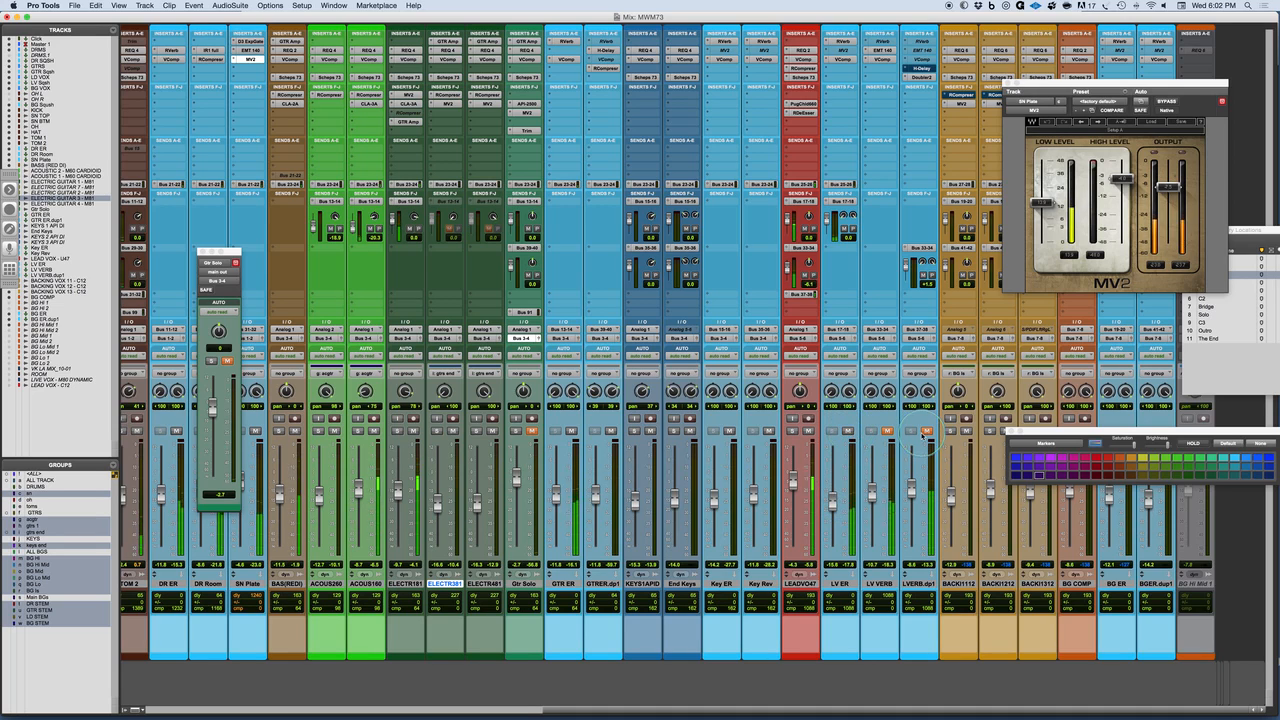
left_click(927, 433)
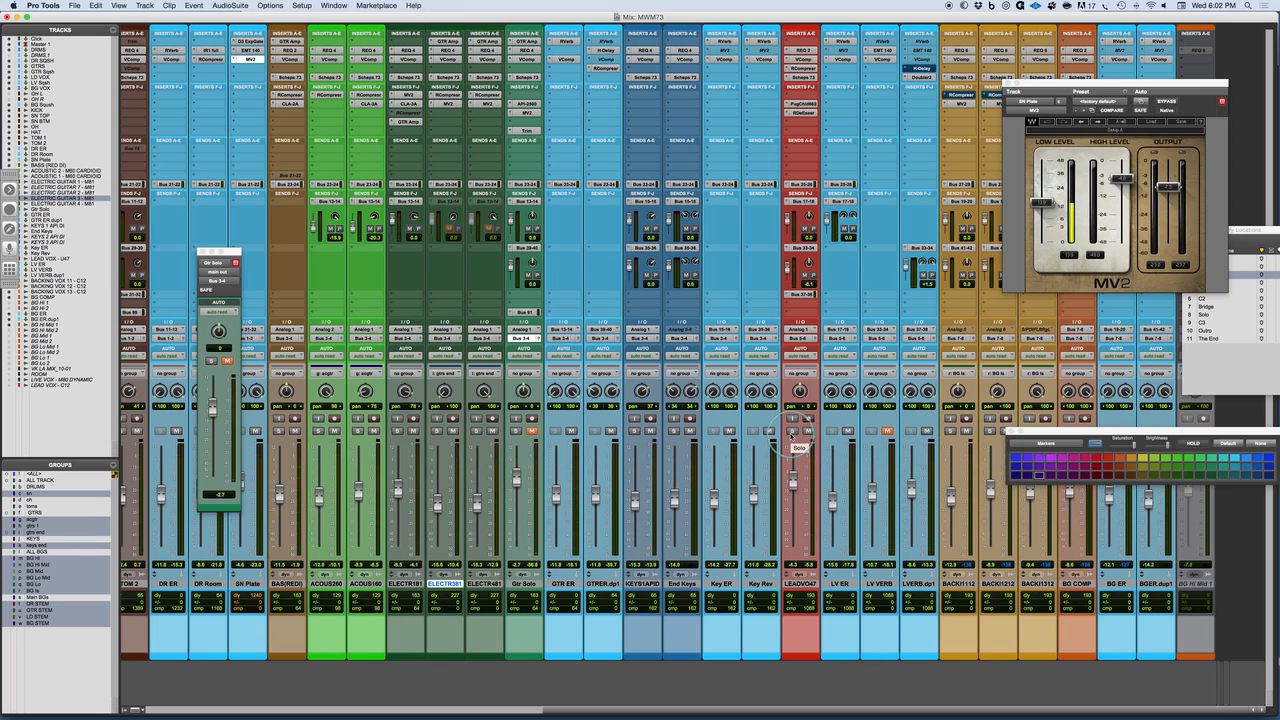
Step: Lower the LVERB.dp1 fader slightly, then drop the LV VERB fader to its minimum and raise it back to its former position
mouse_move(911, 487)
left_mouse_down()
mouse_move(911, 548)
mouse_move(911, 490)
left_mouse_up()
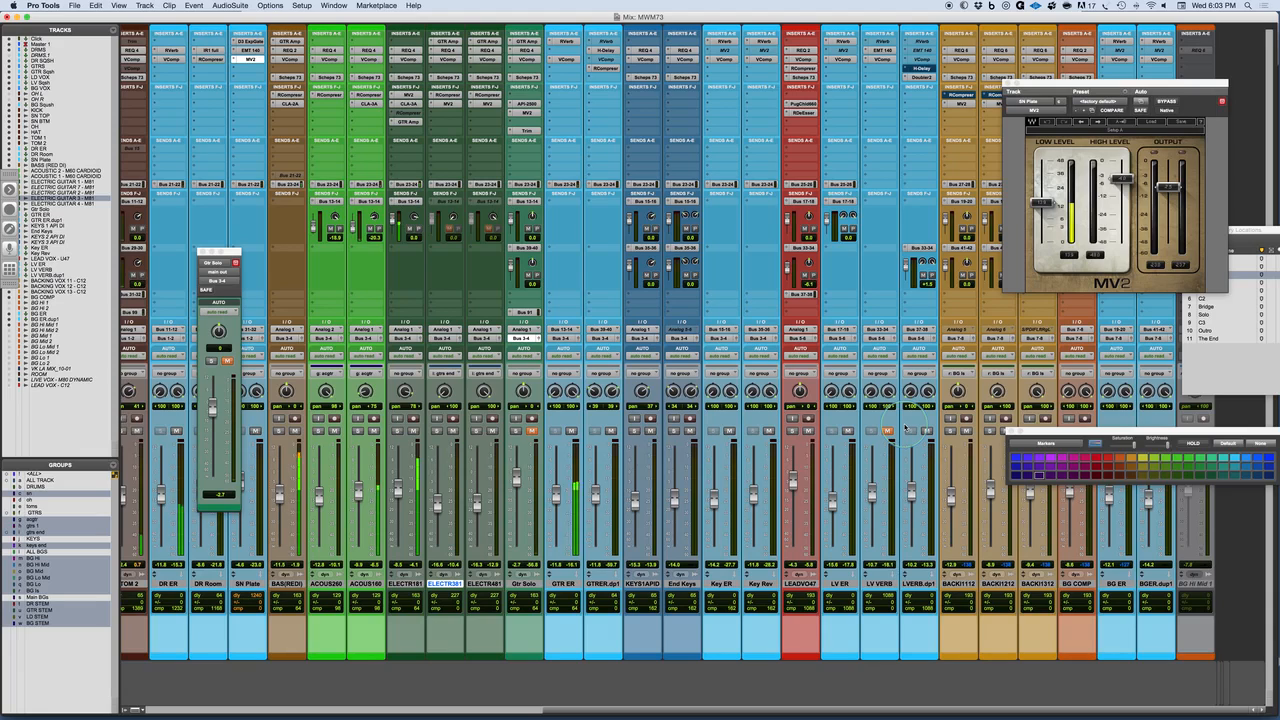
left_click_drag(871, 494, 871, 548)
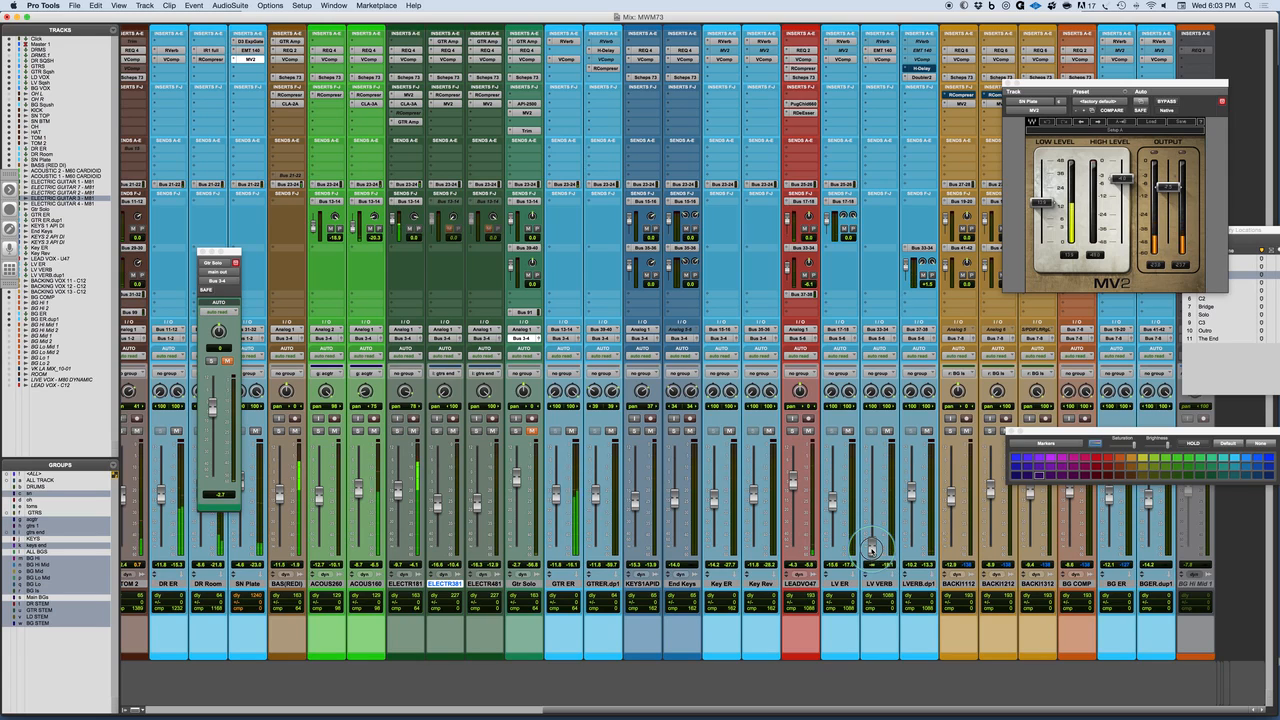
left_click_drag(871, 548, 870, 493)
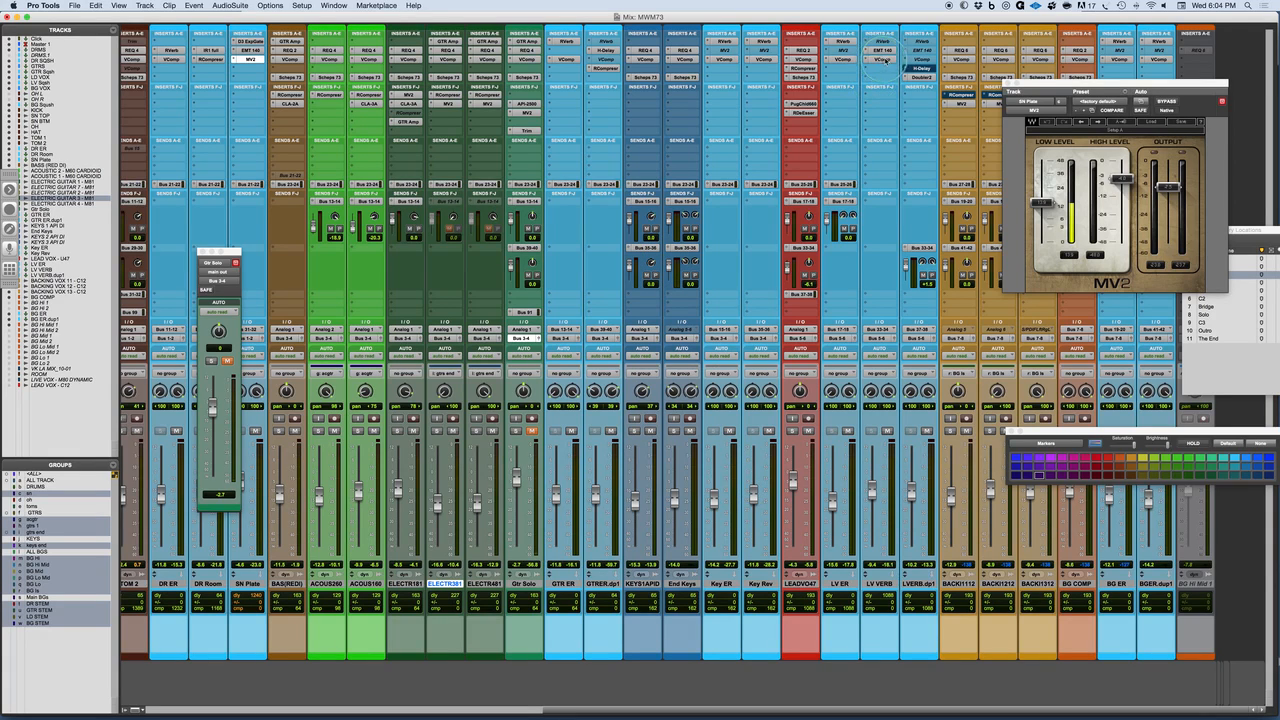
Step: Open the EMT 140 reverb on the LV VERB return and position its window so all controls are in view
left_click(880, 49)
left_click_drag(1103, 78, 949, 76)
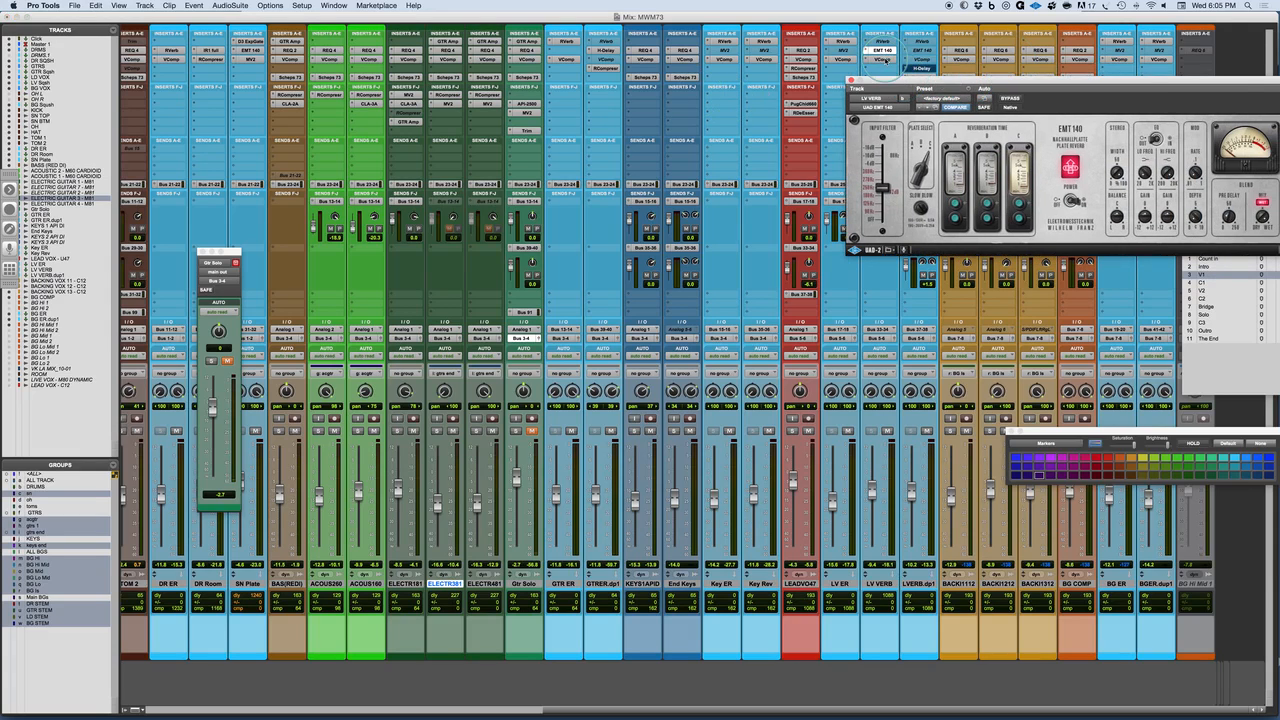